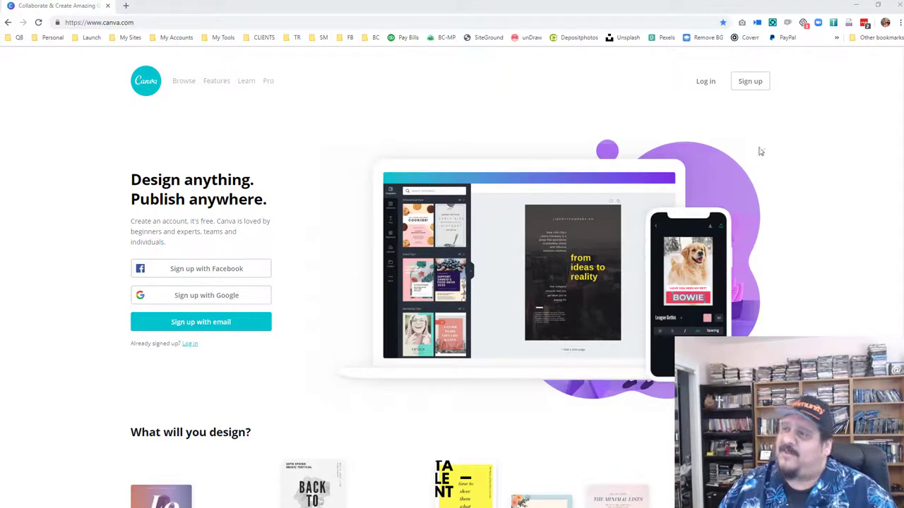
# Step: Sign in with the saved account credentials and scroll through the home dashboard
pyautogui.click(703, 83)
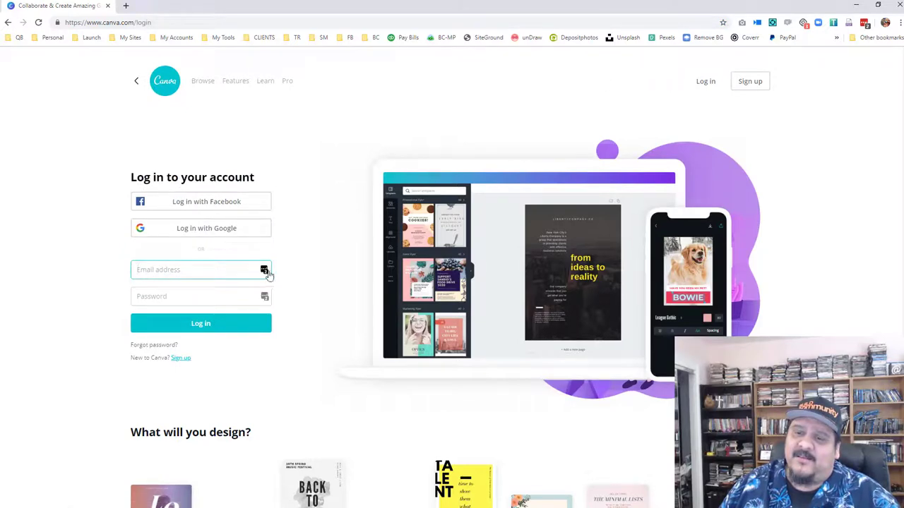
pyautogui.click(265, 272)
pyautogui.click(151, 323)
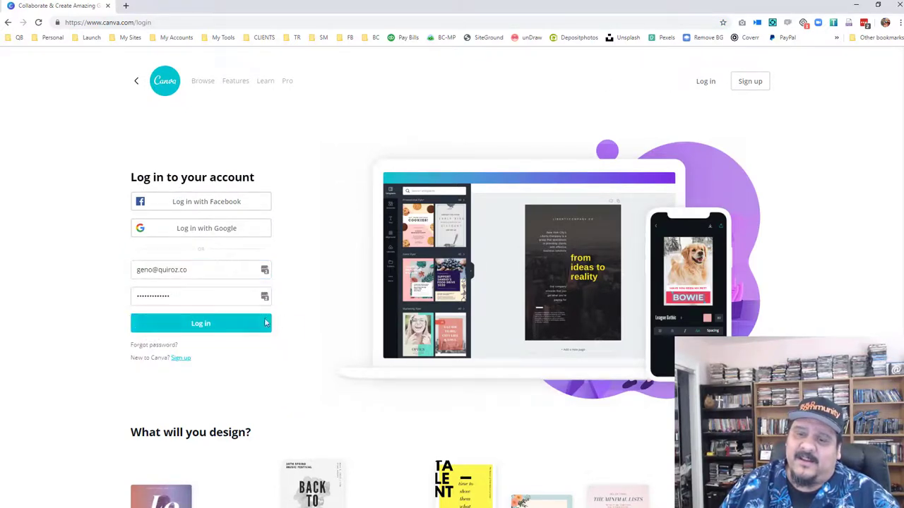
pyautogui.click(201, 324)
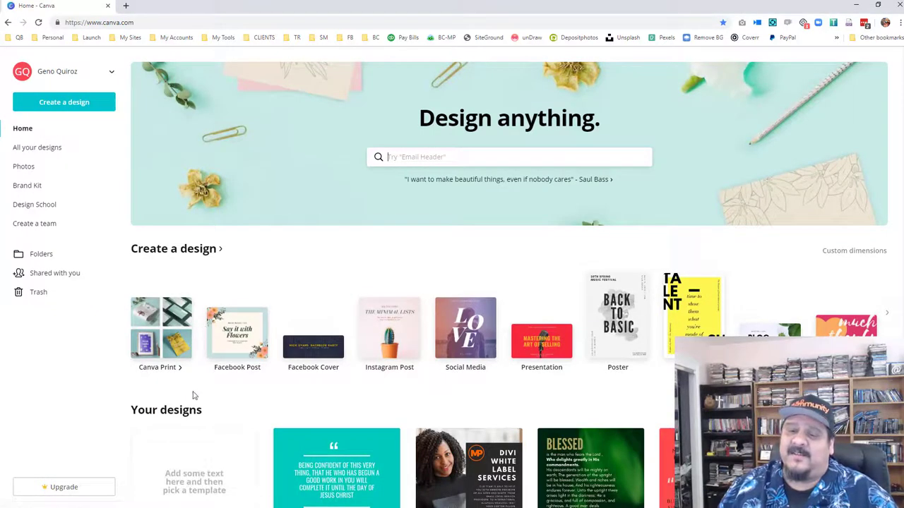
pyautogui.scroll(-2, 148, 315)
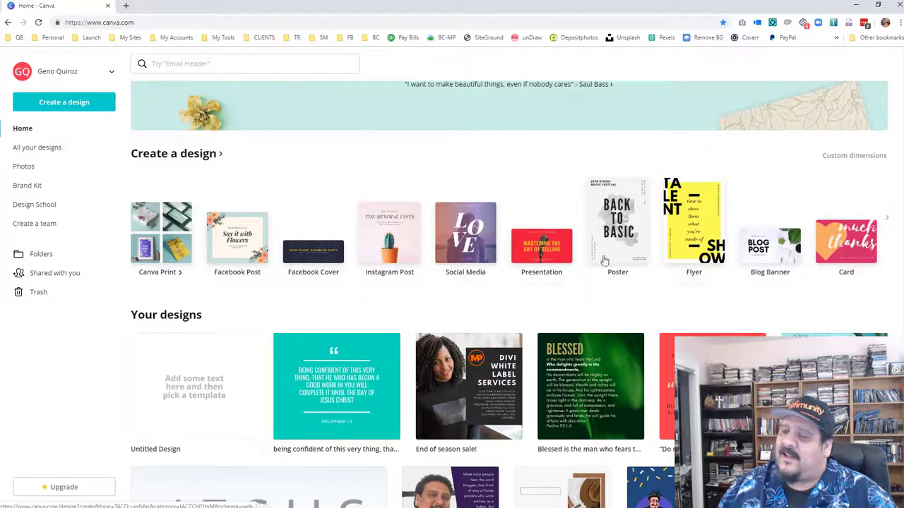
pyautogui.scroll(-1, 253, 251)
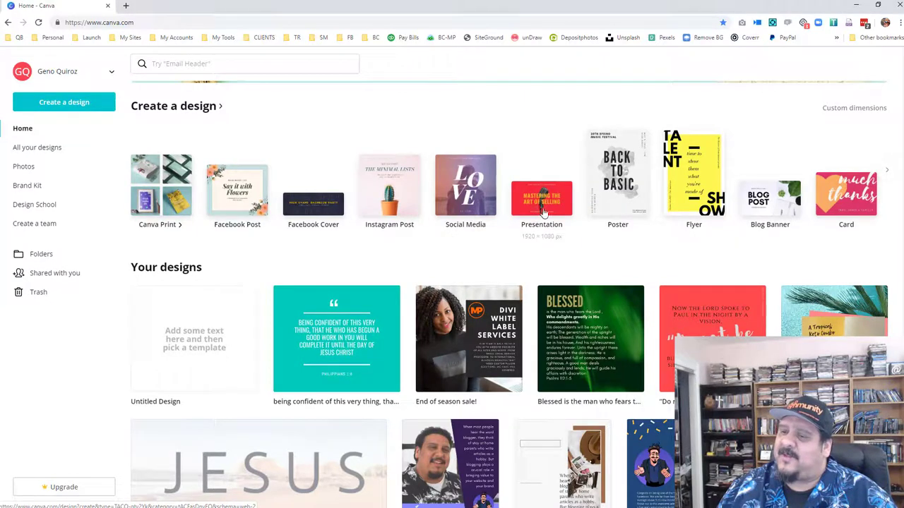
# Step: Create a blog banner from the yellow Layside Denim Co. template and set its title font to Abys
pyautogui.click(766, 203)
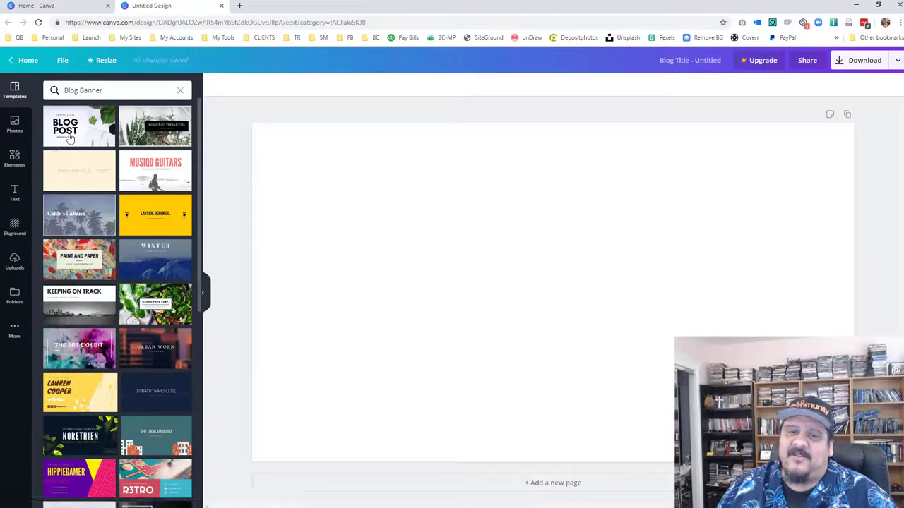
pyautogui.click(146, 219)
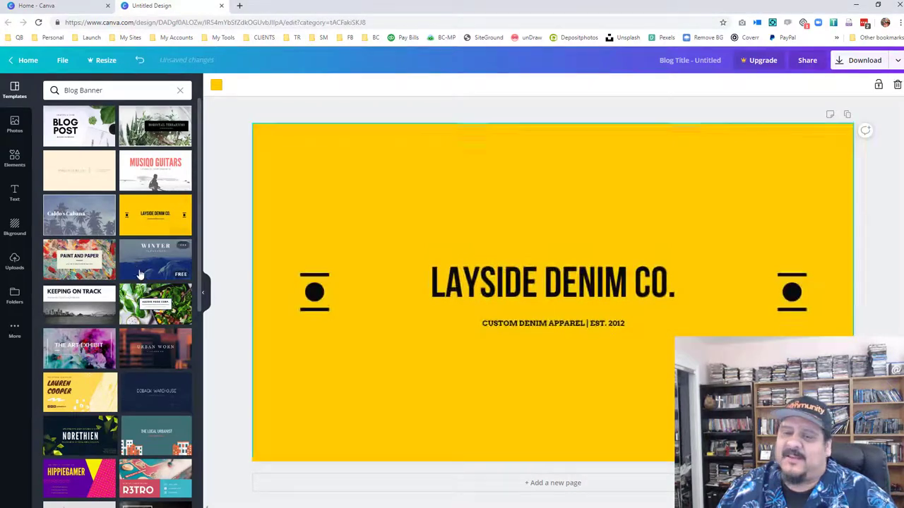
pyautogui.click(530, 273)
pyautogui.click(530, 274)
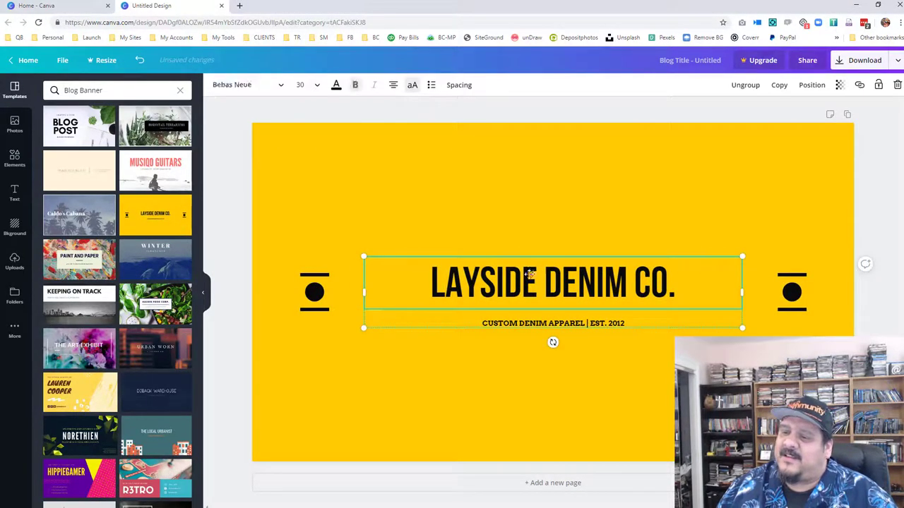
pyautogui.doubleClick(531, 275)
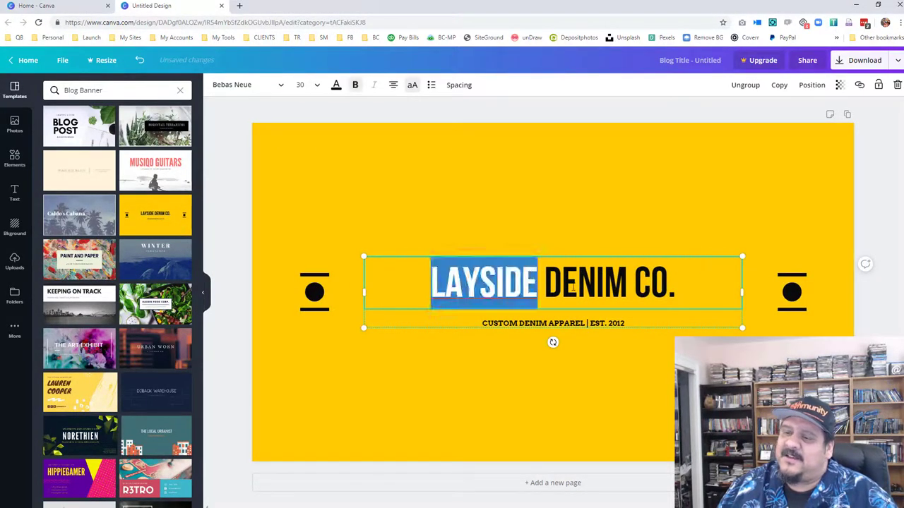
pyautogui.click(394, 186)
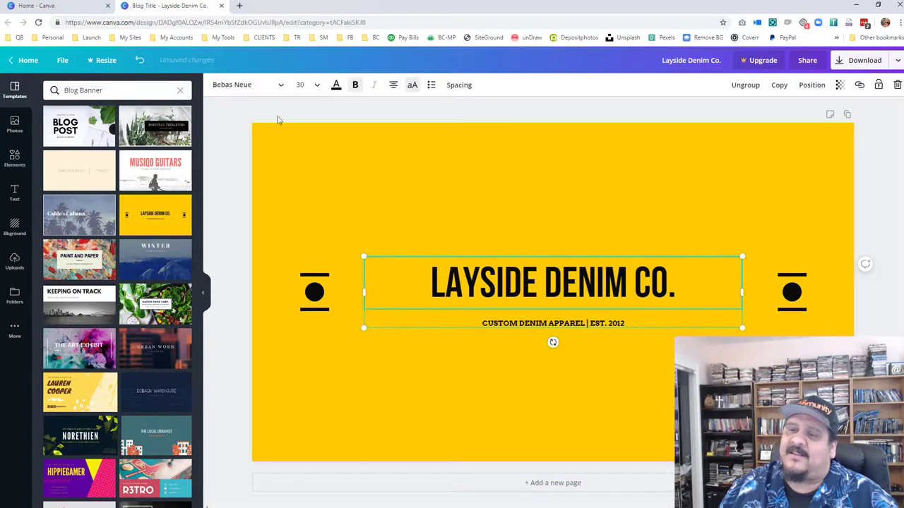
pyautogui.click(279, 85)
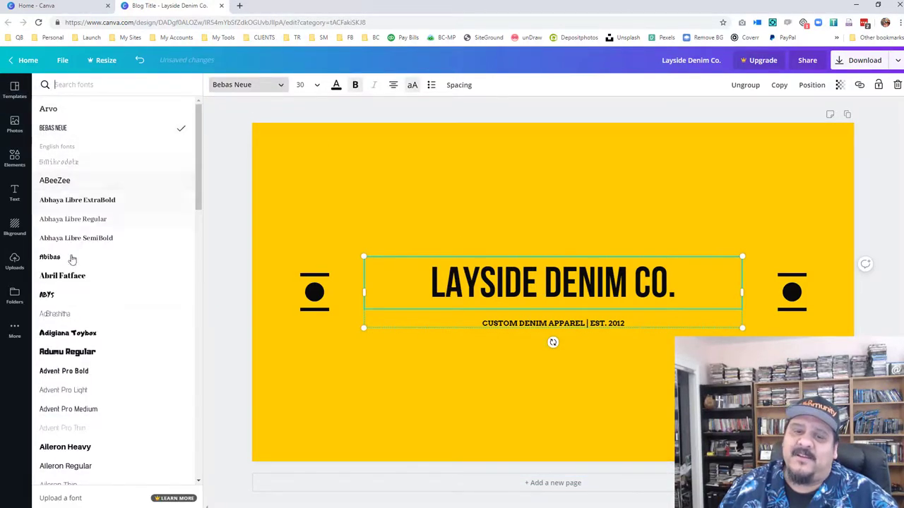
pyautogui.click(53, 298)
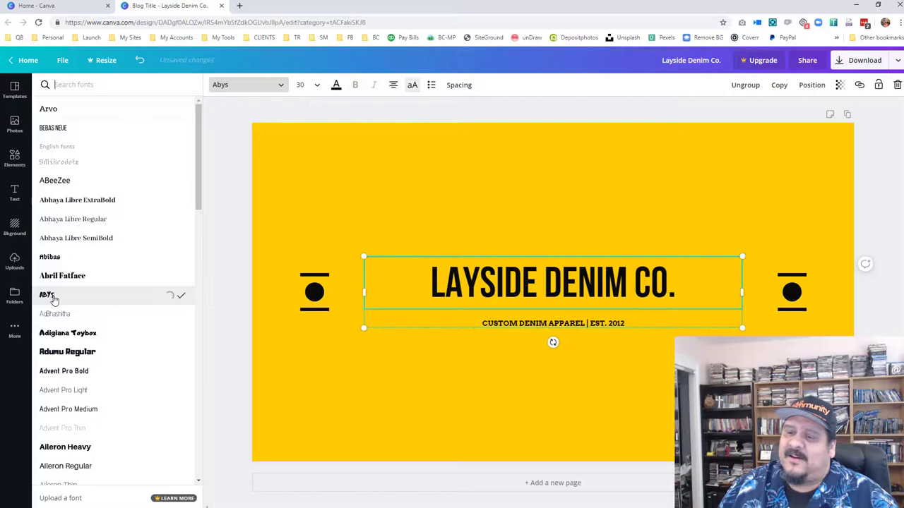
pyautogui.click(17, 129)
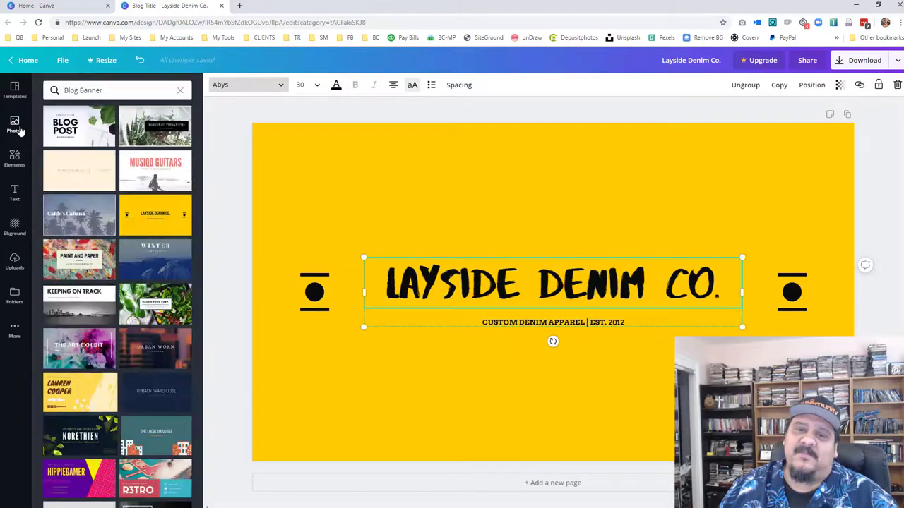
# Step: Add the pool-float stock photo to the banner and send it behind the title
pyautogui.click(17, 129)
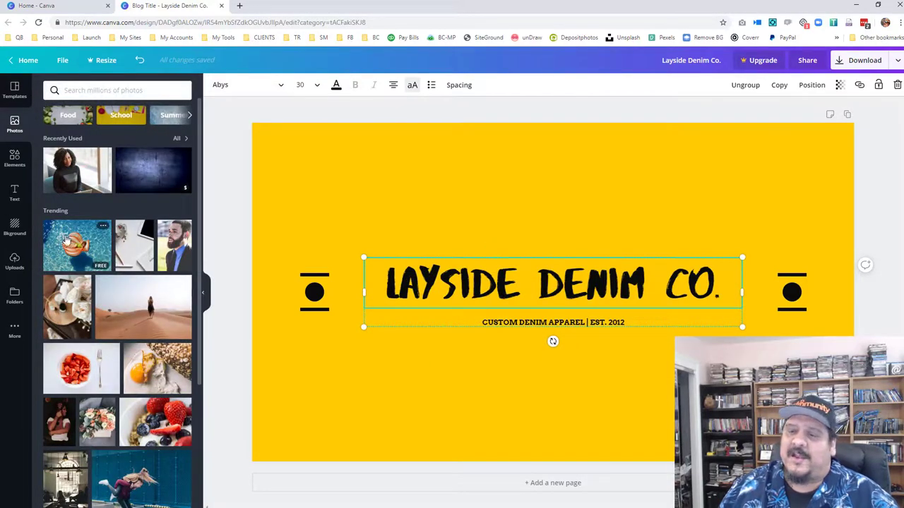
pyautogui.moveTo(65, 241); pyautogui.dragTo(393, 199)
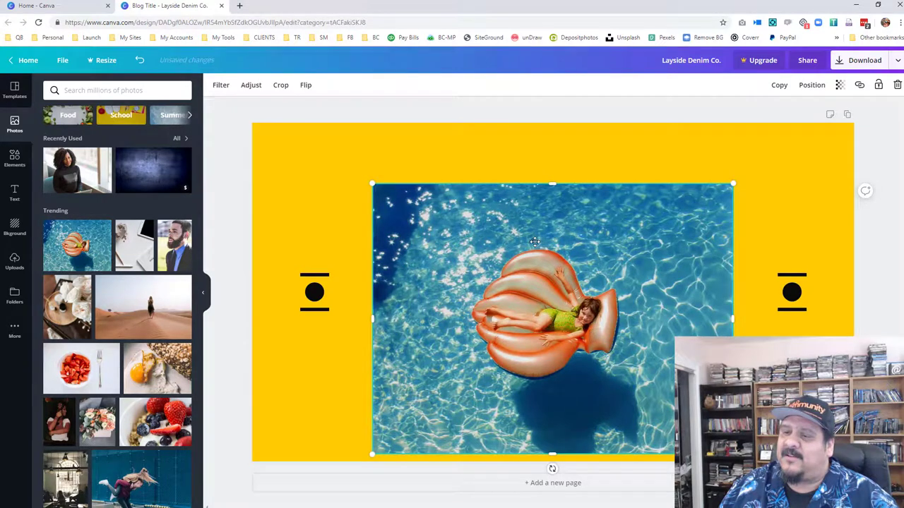
pyautogui.moveTo(534, 242); pyautogui.dragTo(425, 196)
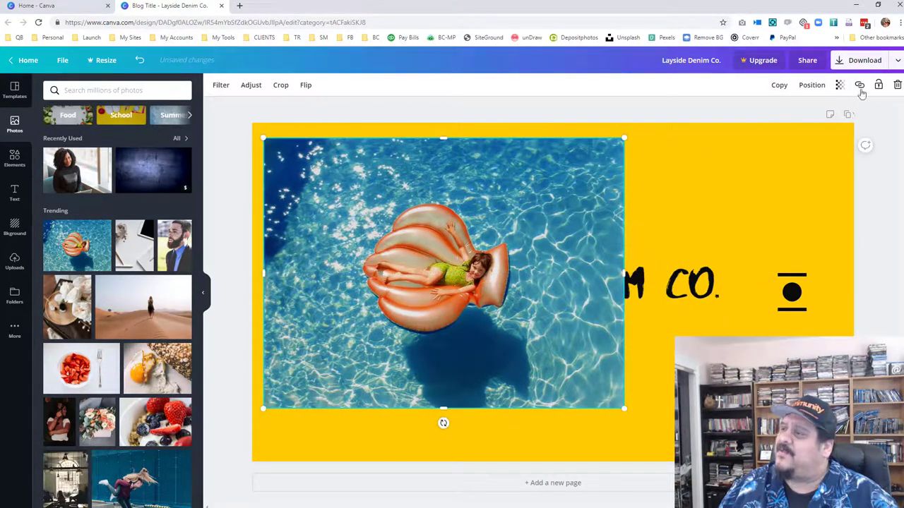
pyautogui.click(812, 86)
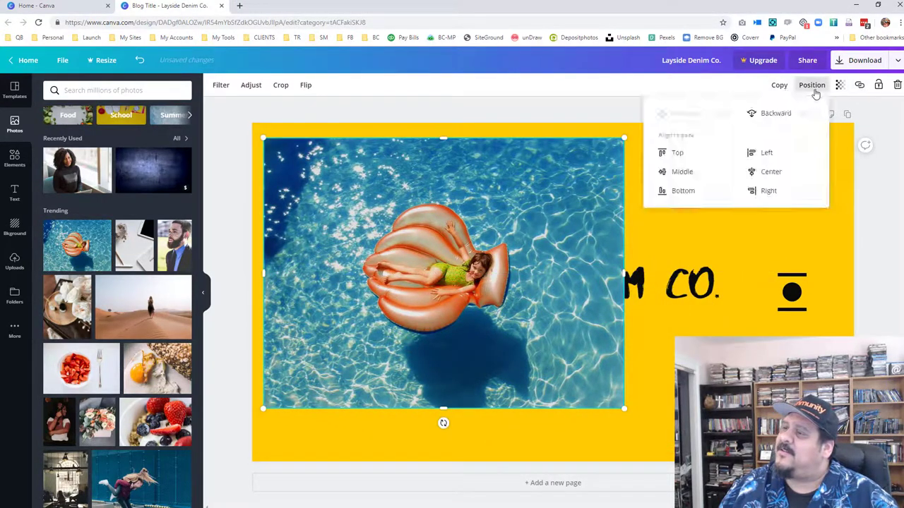
pyautogui.click(773, 114)
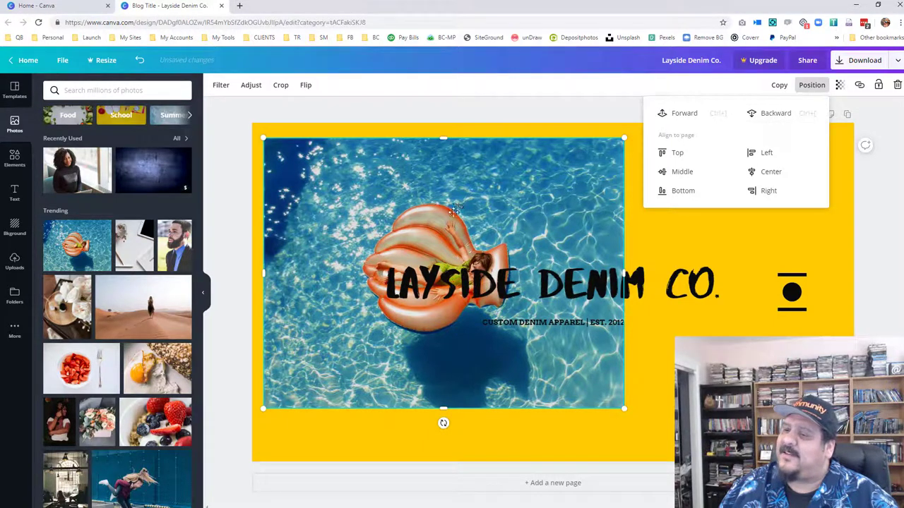
pyautogui.click(673, 300)
# Step: Make the LAYSIDE DENIM CO. title text white
pyautogui.click(669, 292)
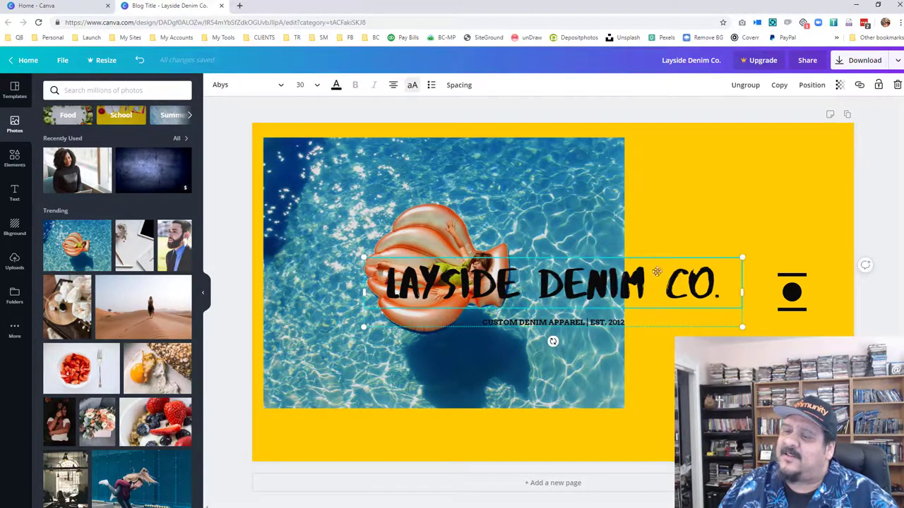
pyautogui.click(337, 86)
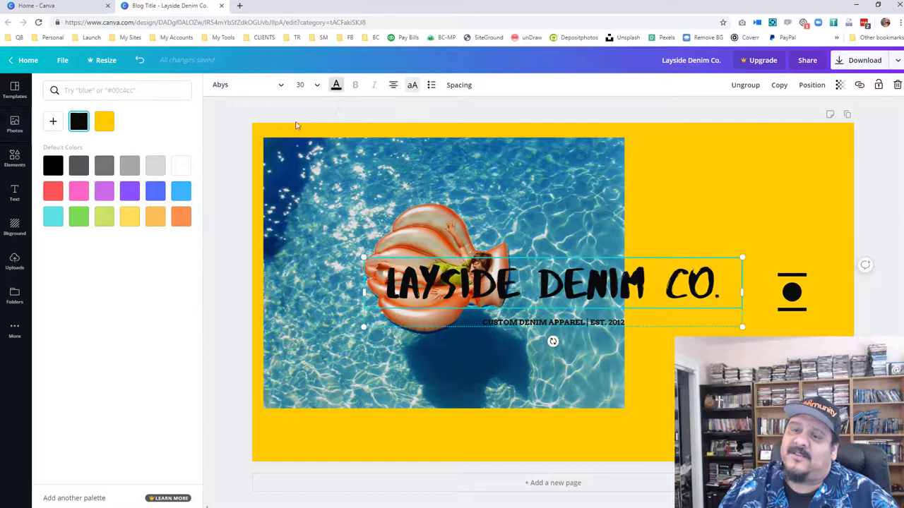
pyautogui.click(181, 166)
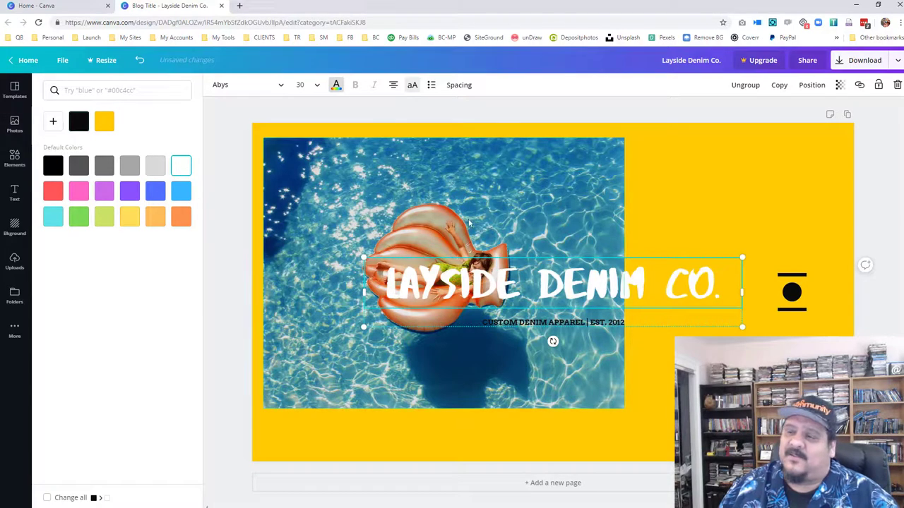
# Step: Browse the Elements and Background panels, then open the uploaded images
pyautogui.click(13, 158)
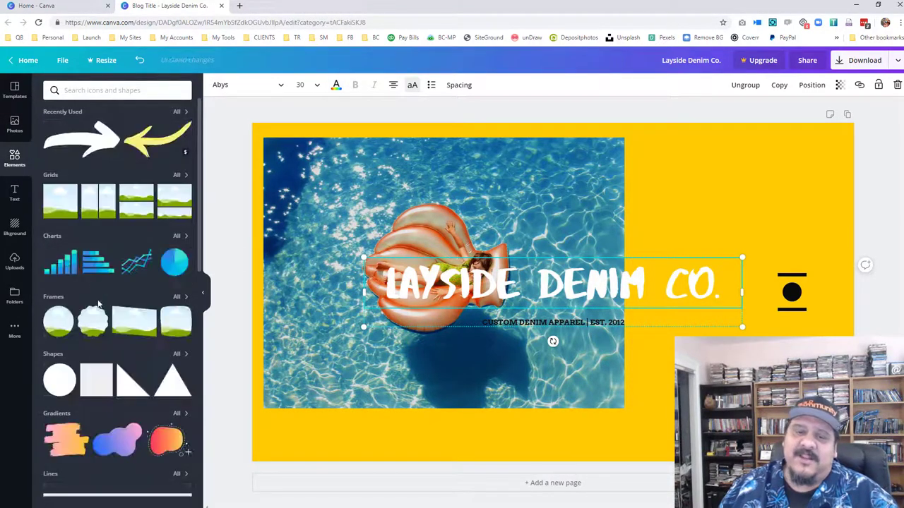
pyautogui.click(17, 228)
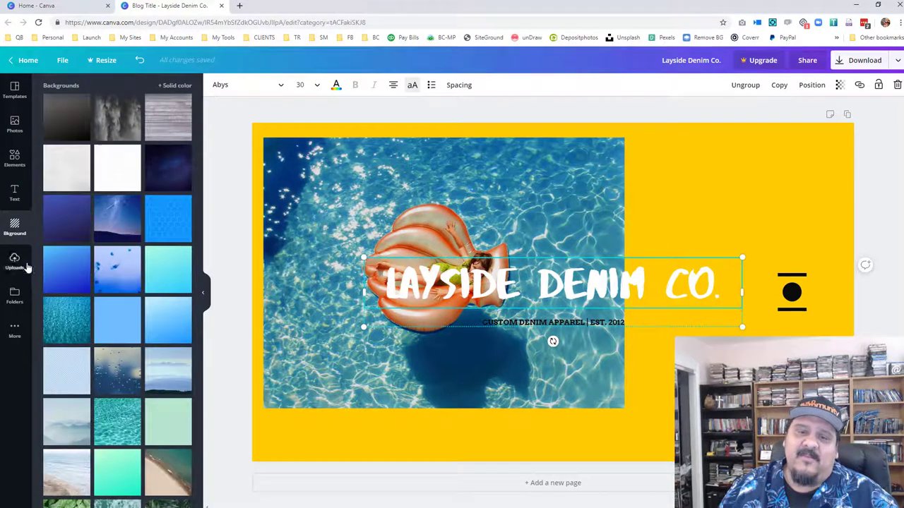
pyautogui.click(15, 261)
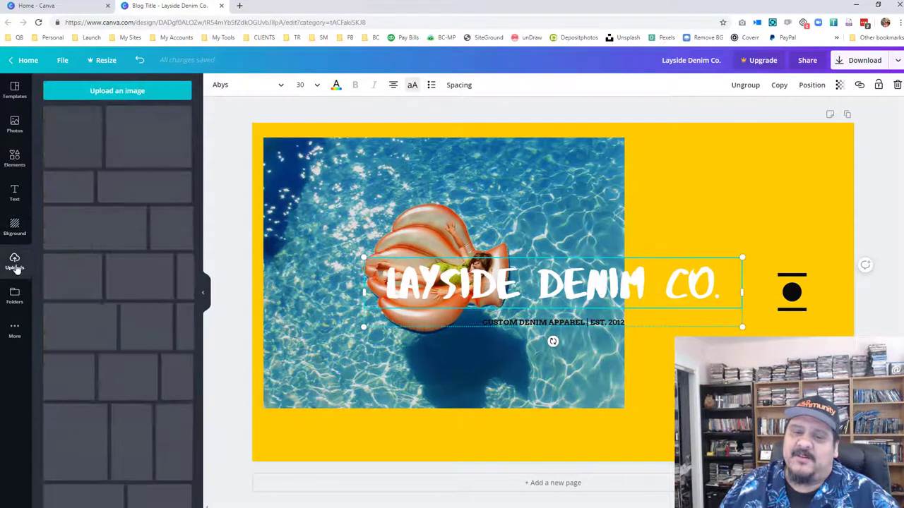
pyautogui.scroll(-1, 84, 289)
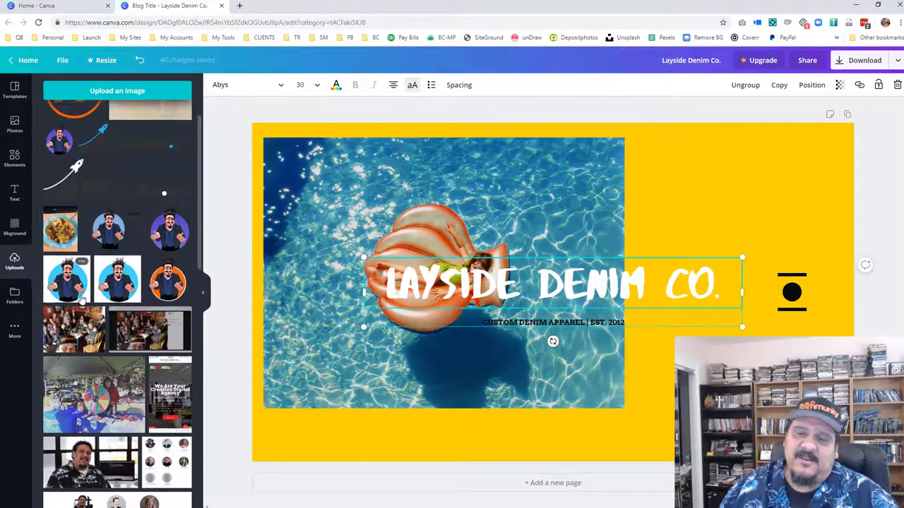
# Step: Add the uploaded caricature and move it right so LAYSIDE DENIM CO. shows fully
pyautogui.moveTo(113, 226); pyautogui.dragTo(607, 332)
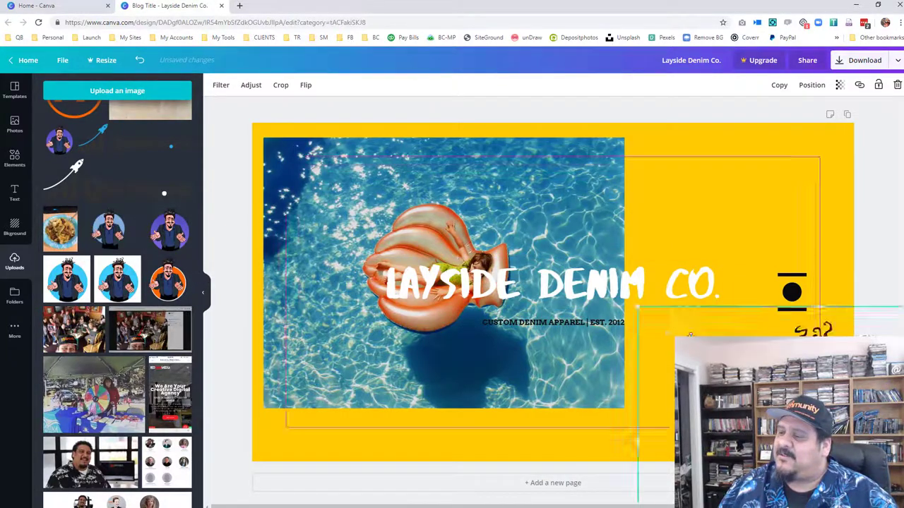
pyautogui.moveTo(610, 275); pyautogui.dragTo(716, 285)
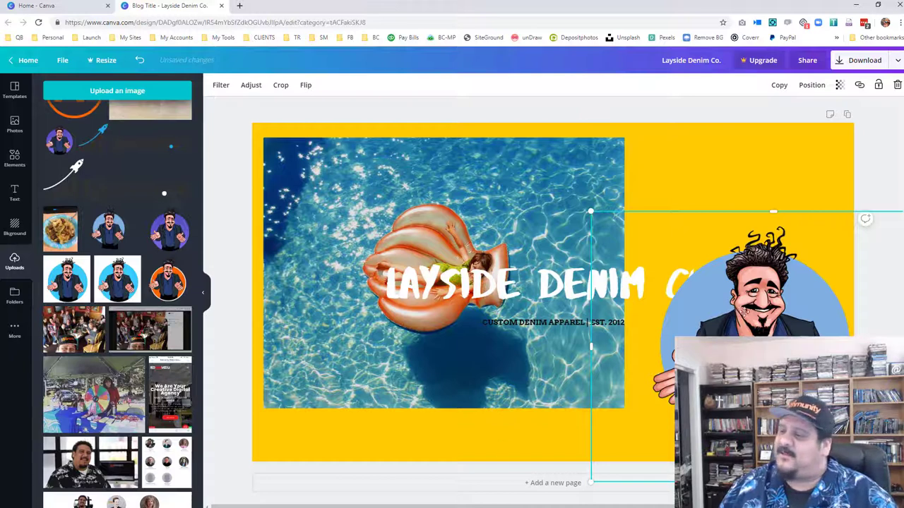
pyautogui.moveTo(738, 315)
pyautogui.mouseDown()
pyautogui.moveTo(792, 326)
pyautogui.moveTo(782, 334)
pyautogui.moveTo(763, 297)
pyautogui.moveTo(773, 324)
pyautogui.moveTo(728, 328)
pyautogui.mouseUp()
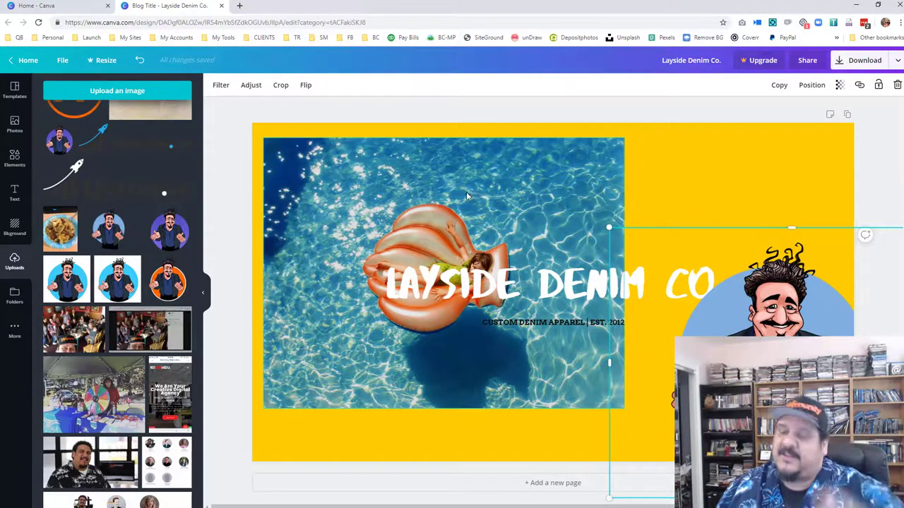
pyautogui.click(434, 176)
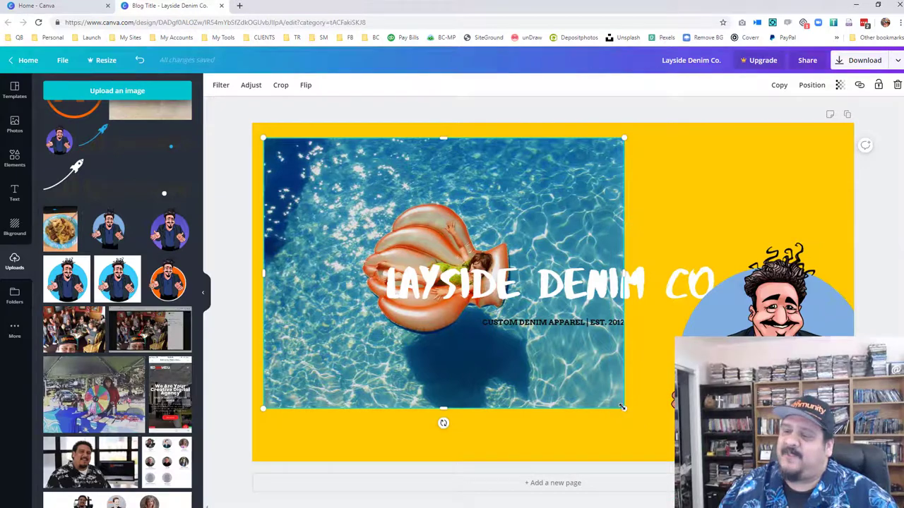
# Step: From the home page, create a custom-size design of 1200 × 630 px
pyautogui.click(25, 61)
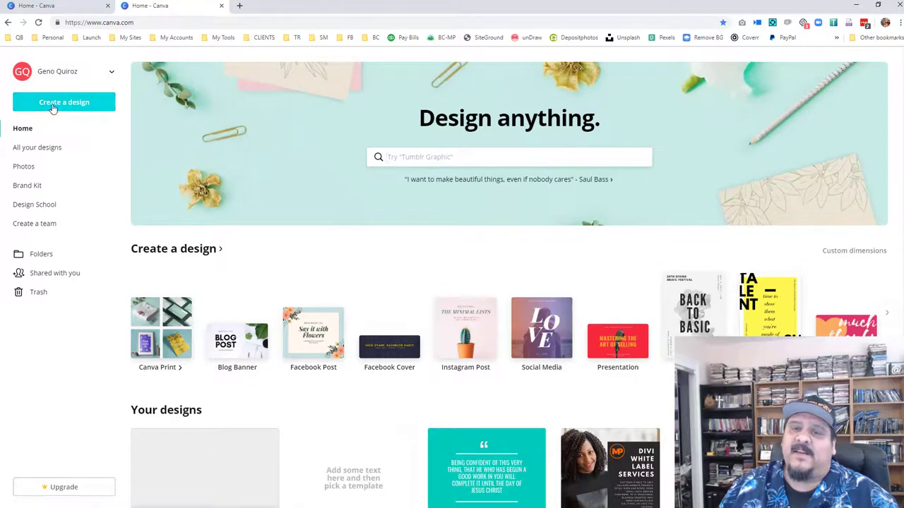
pyautogui.click(49, 106)
pyautogui.click(35, 153)
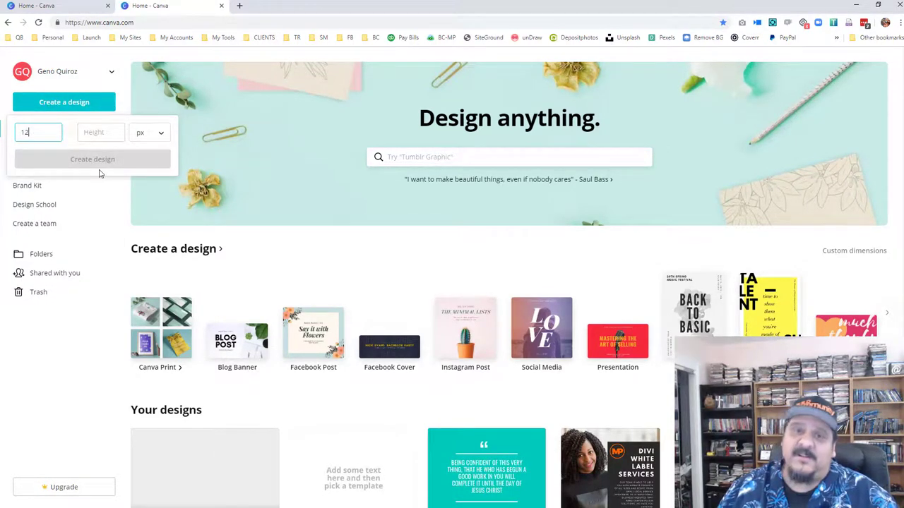
pyautogui.press('Tab')
pyautogui.write('630')
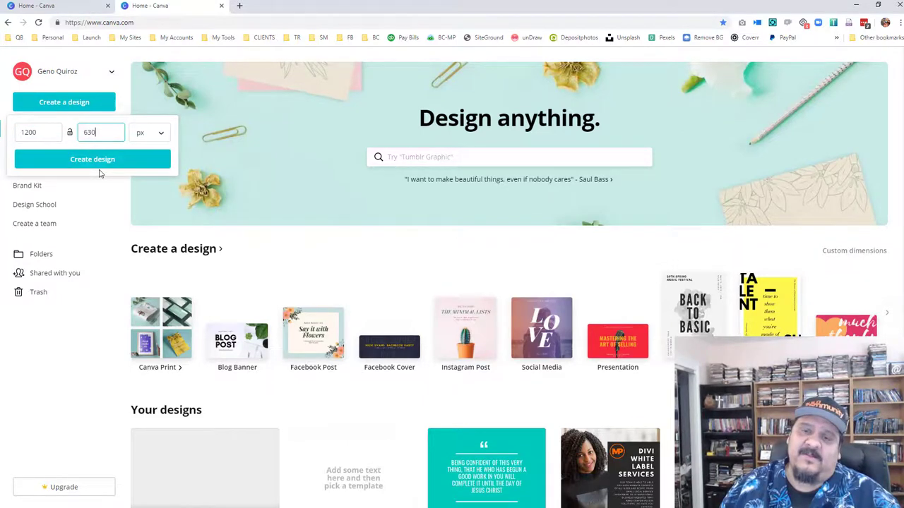
pyautogui.press('Tab')
pyautogui.click(95, 160)
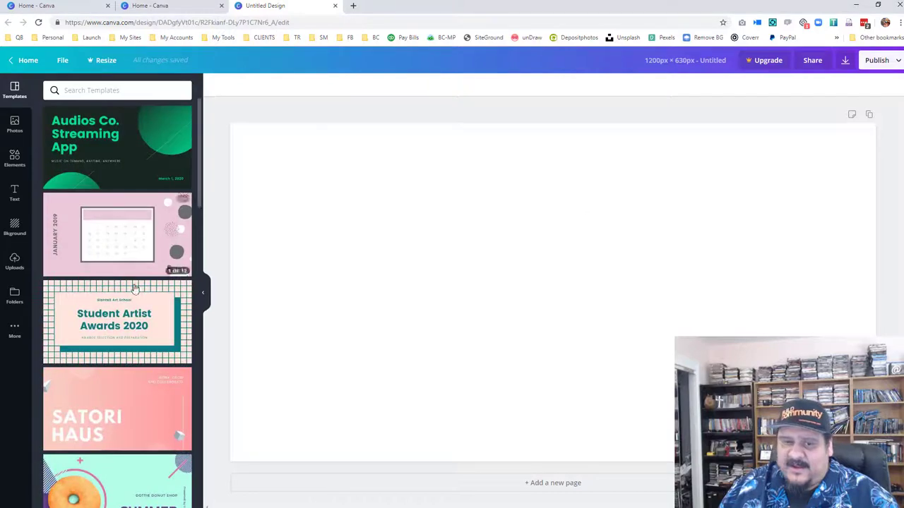
# Step: Fill the canvas with the turquoise rippling-water background photo
pyautogui.click(26, 238)
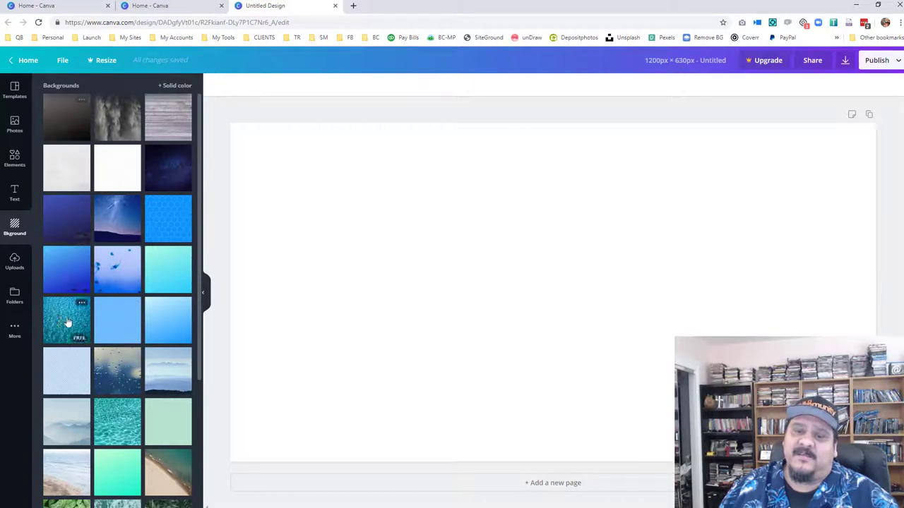
pyautogui.moveTo(66, 323); pyautogui.dragTo(499, 268)
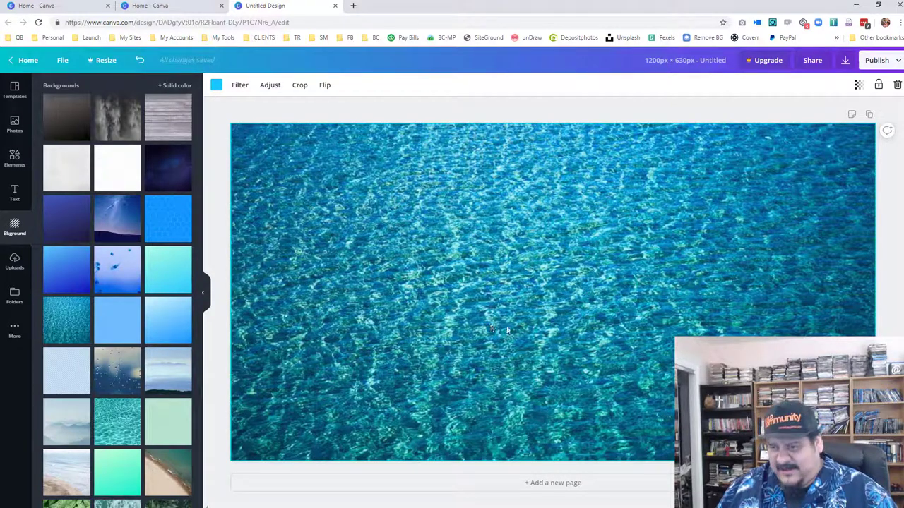
pyautogui.press('Escape')
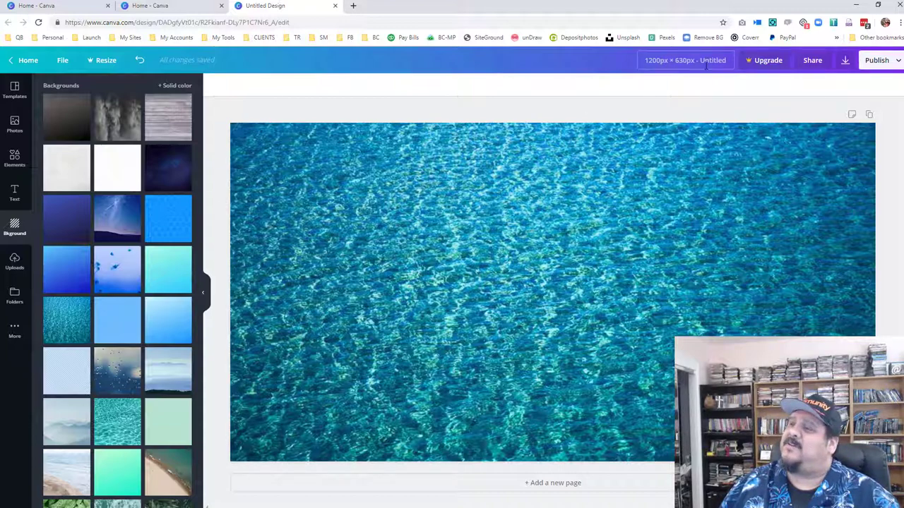
# Step: Add a heading reading 'Blog Post Title' centred on the water background
pyautogui.click(13, 195)
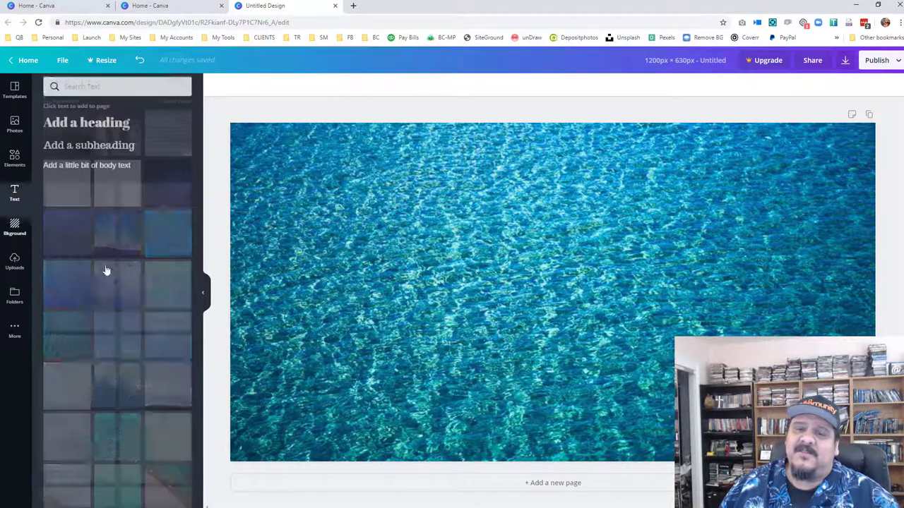
pyautogui.click(113, 128)
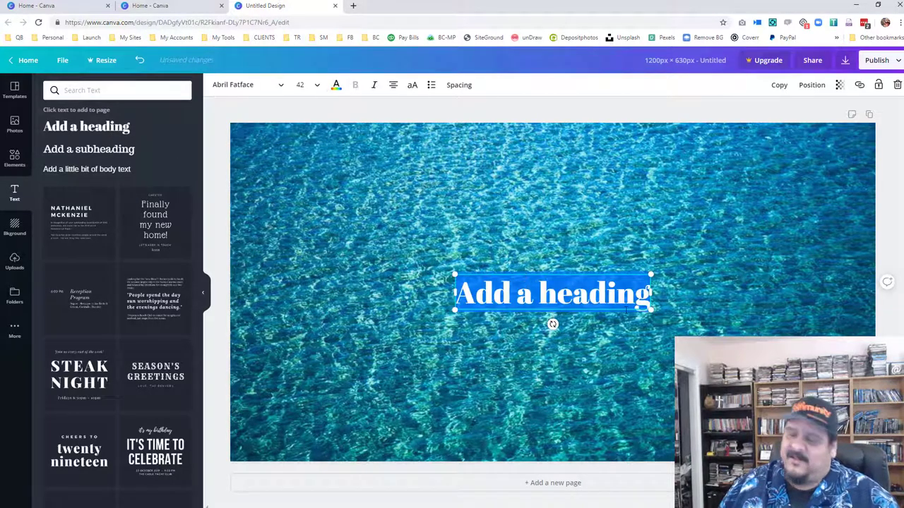
pyautogui.write('Blo')
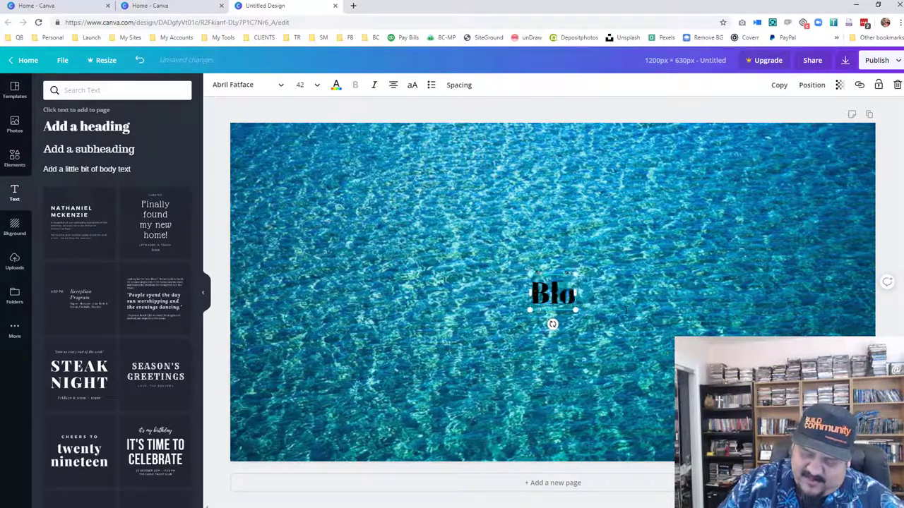
pyautogui.write('g Post Title')
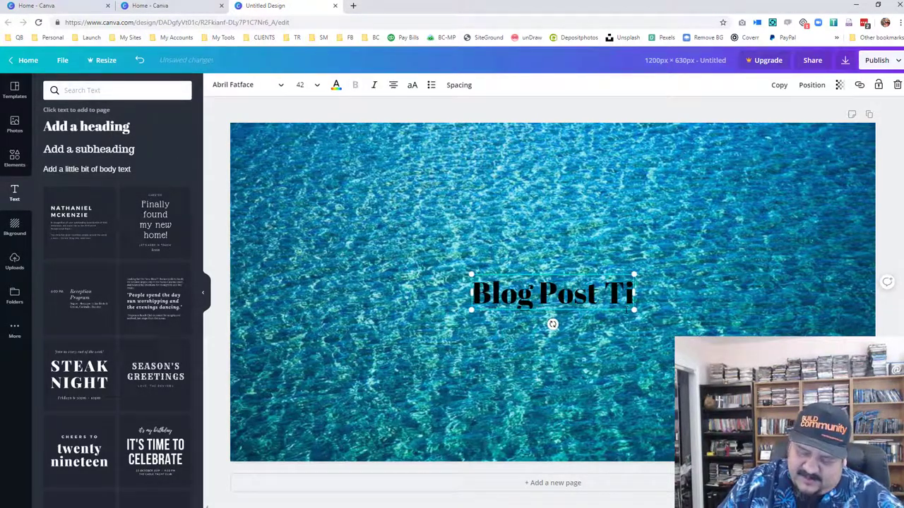
pyautogui.click(553, 349)
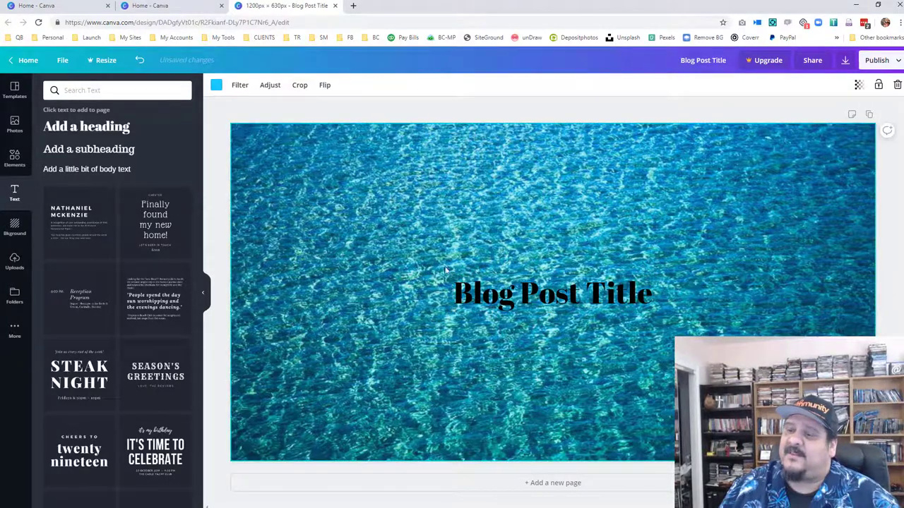
pyautogui.click(529, 288)
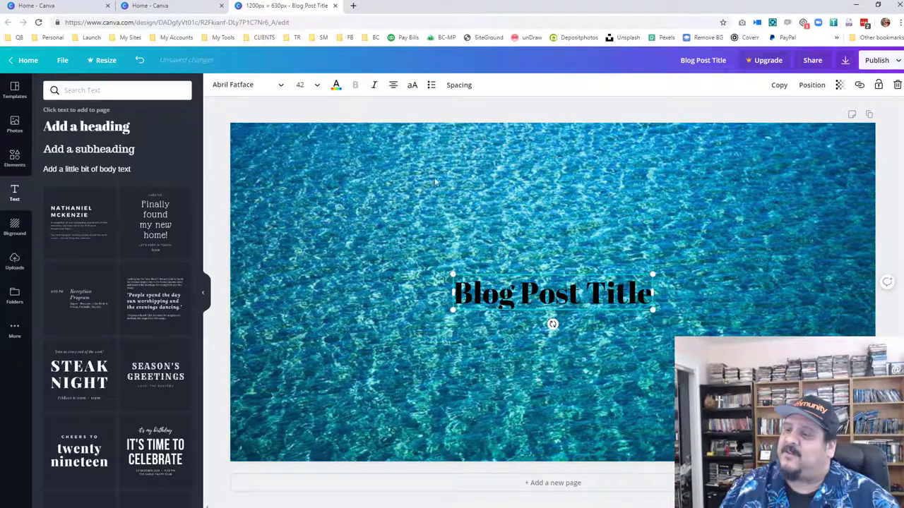
# Step: Download the design as a PNG file, bringing up the Save As dialog
pyautogui.click(601, 203)
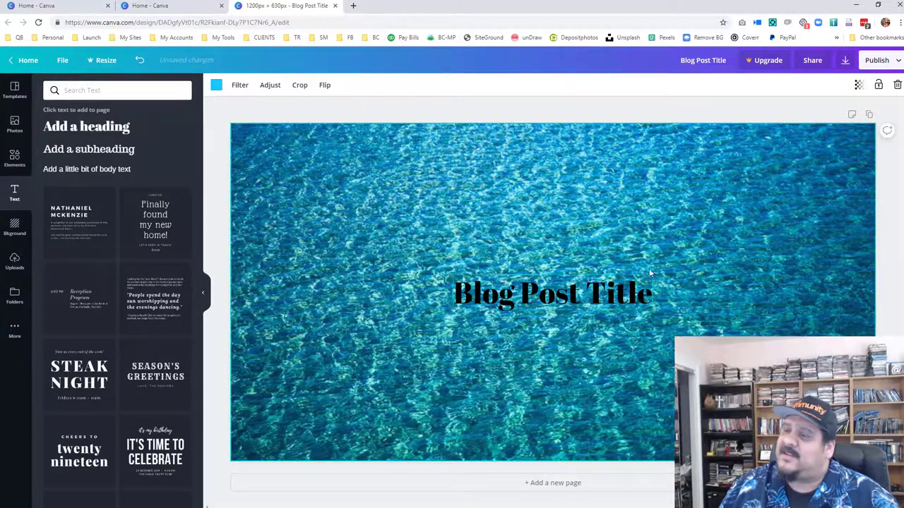
pyautogui.click(895, 61)
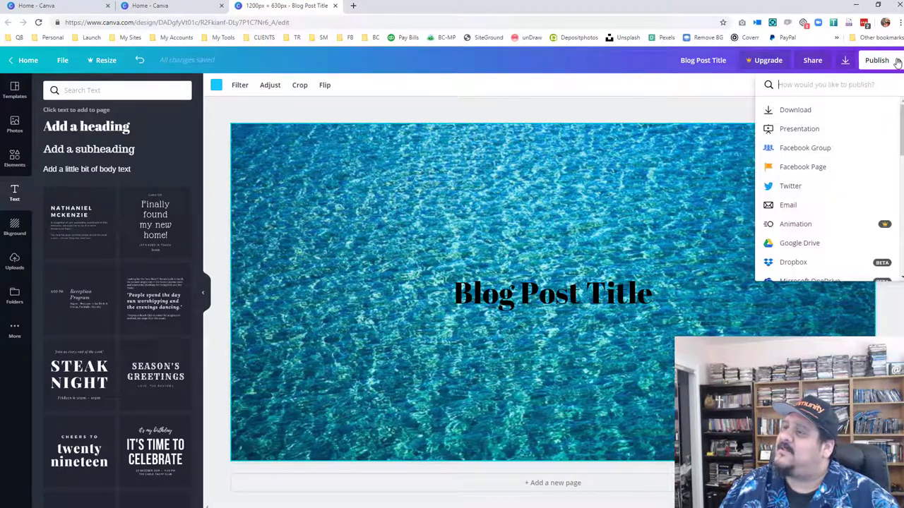
pyautogui.click(791, 112)
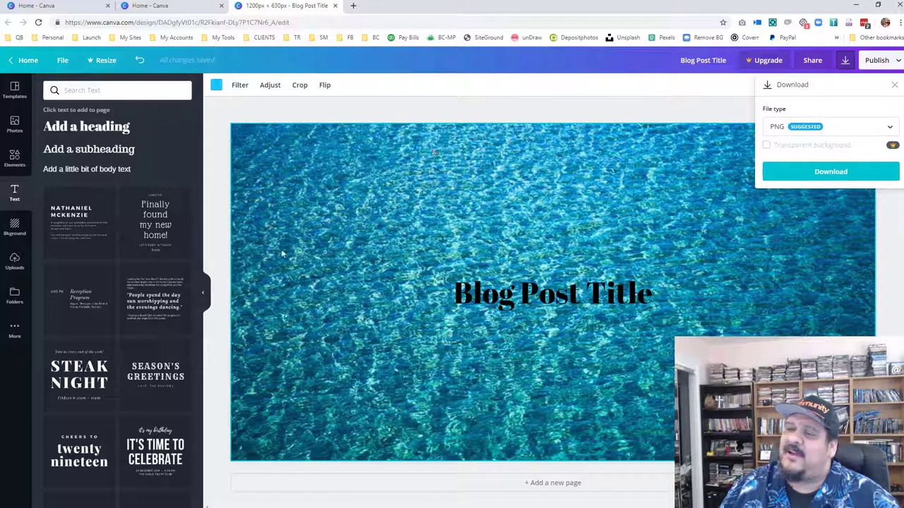
pyautogui.click(765, 146)
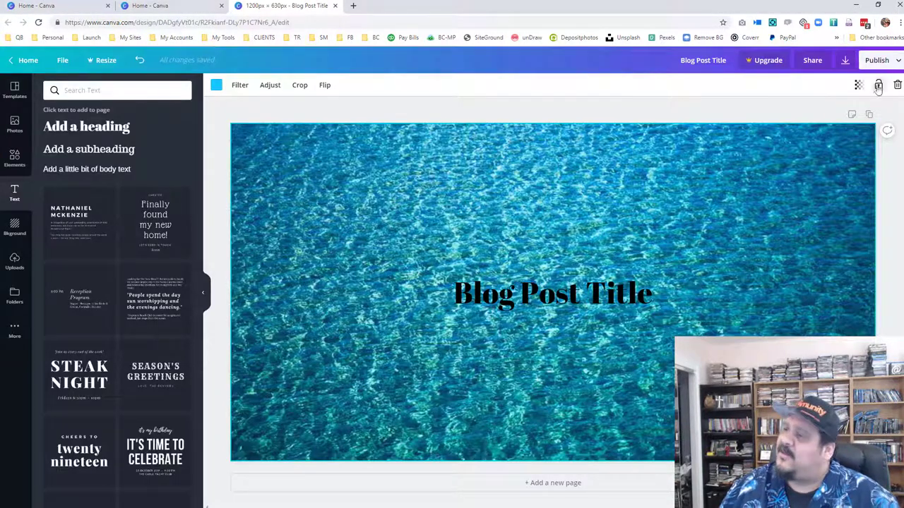
pyautogui.click(875, 63)
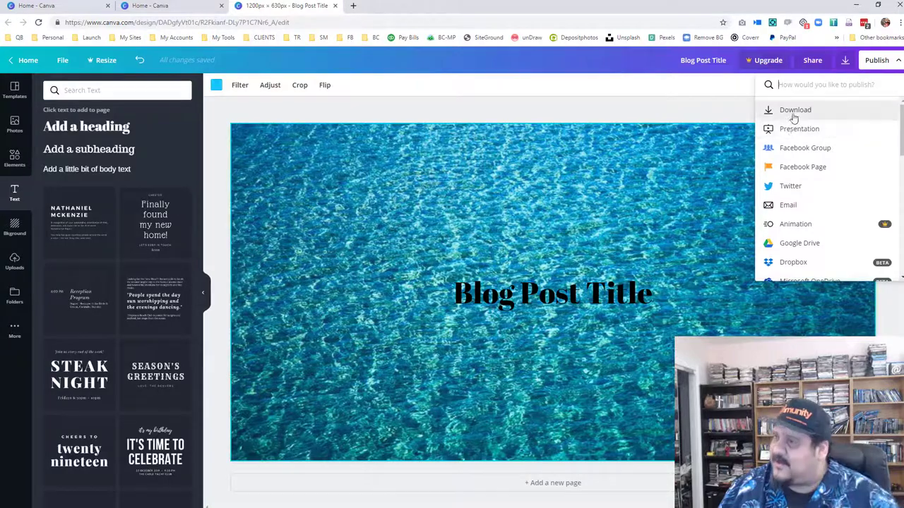
pyautogui.click(794, 116)
pyautogui.click(790, 172)
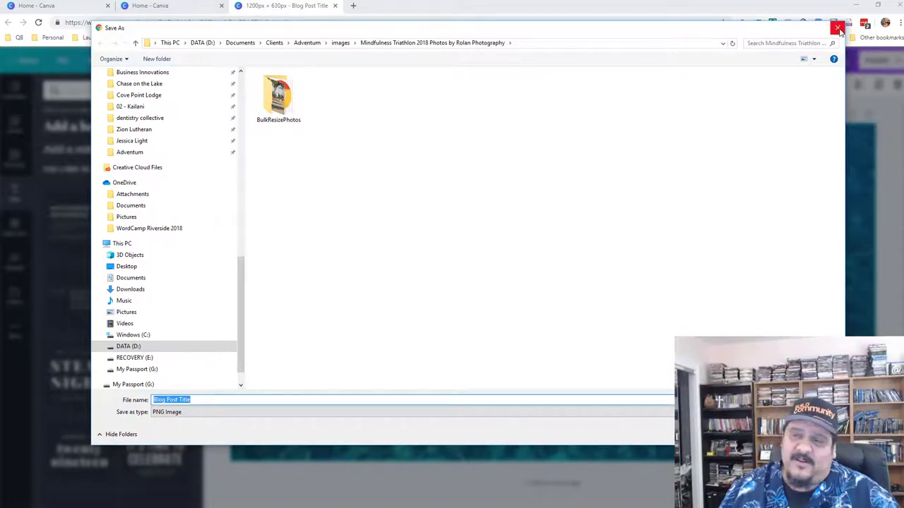
# Step: Close the Save As dialog and the Try Canva Pro popup
pyautogui.moveTo(793, 31); pyautogui.dragTo(810, 66)
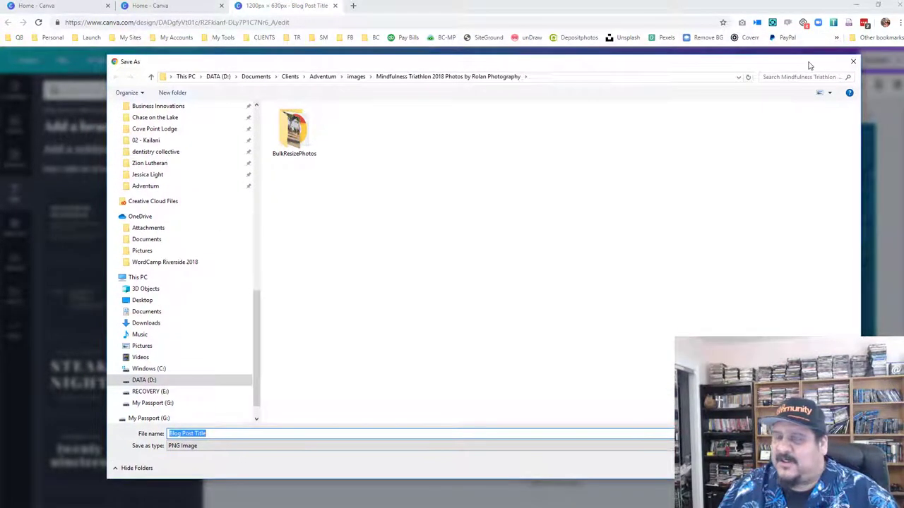
pyautogui.click(853, 61)
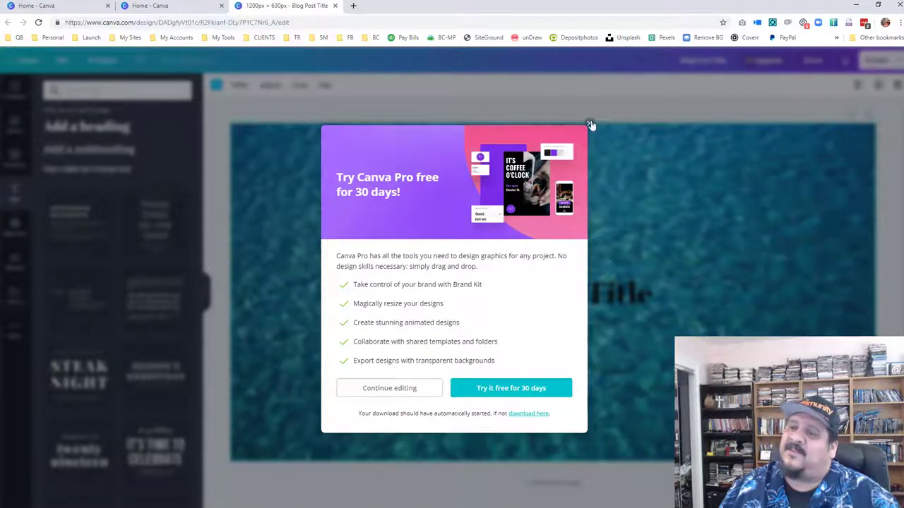
pyautogui.click(590, 125)
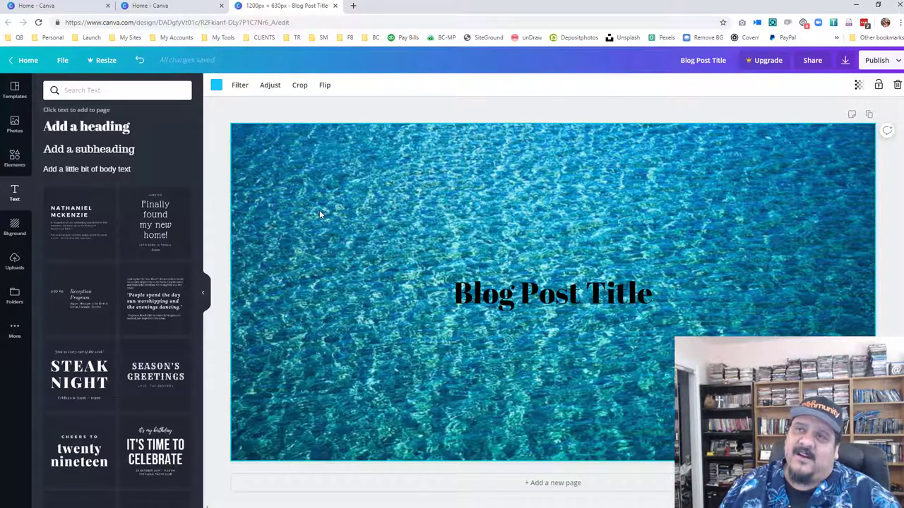